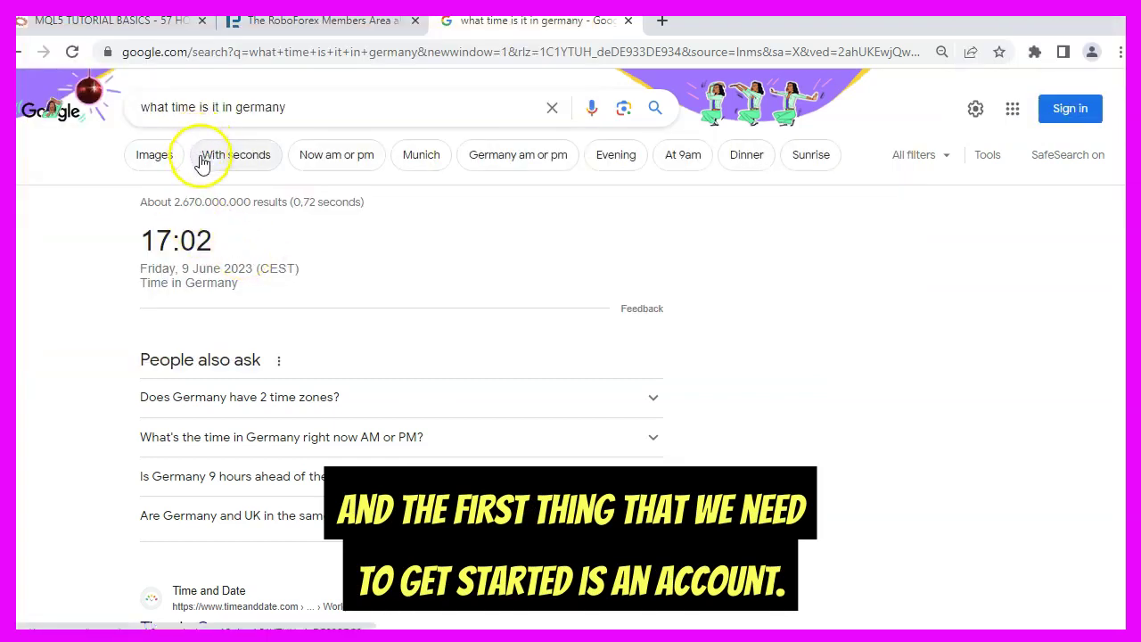
Bring up the 'MQL5 Tutorial Basics – 57' MetaQuotes demo accounts article and its video.
{"action": "left_click", "coordinate": [143, 21]}
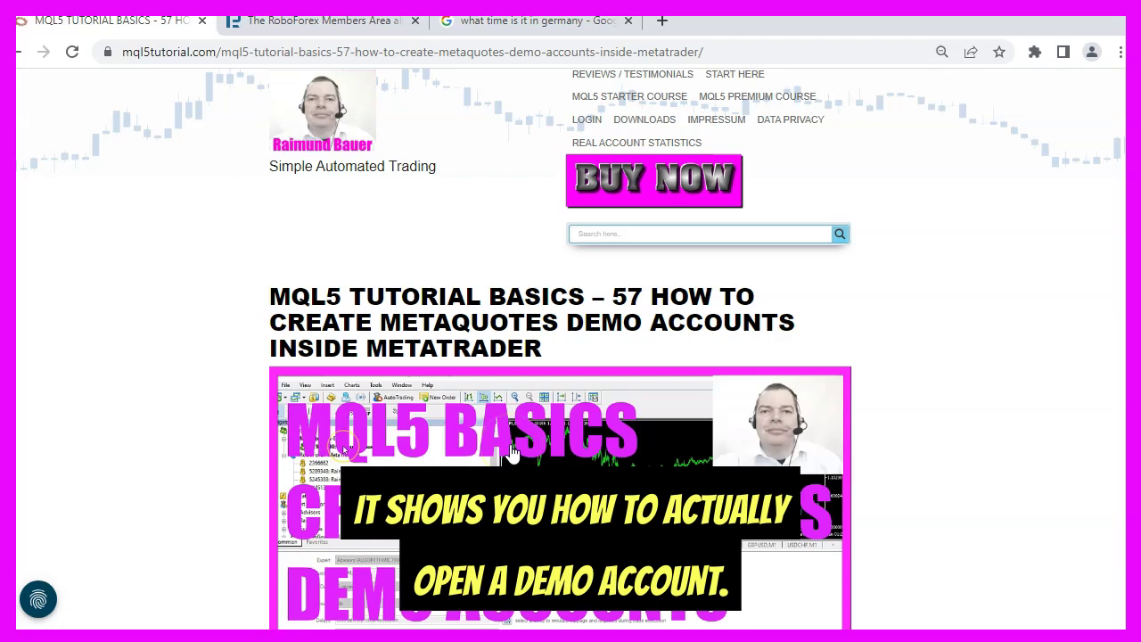
{"action": "scroll", "coordinate": [512, 452], "scroll_direction": "down", "scroll_amount": 1}
{"action": "left_click", "coordinate": [510, 428]}
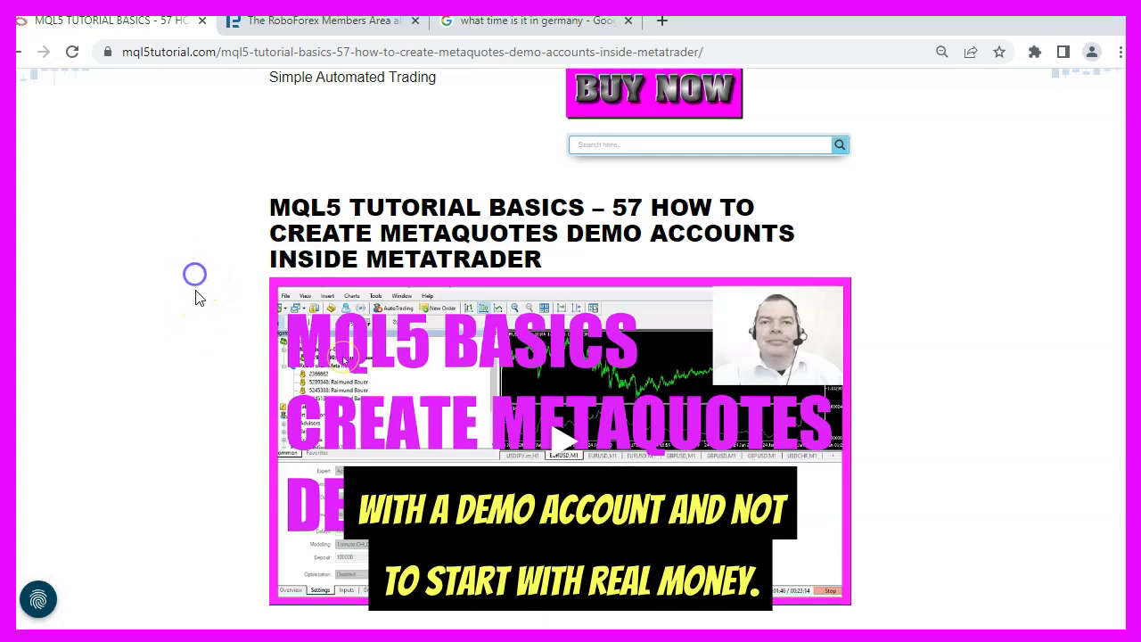
{"action": "scroll", "coordinate": [198, 295], "scroll_direction": "up", "scroll_amount": 1}
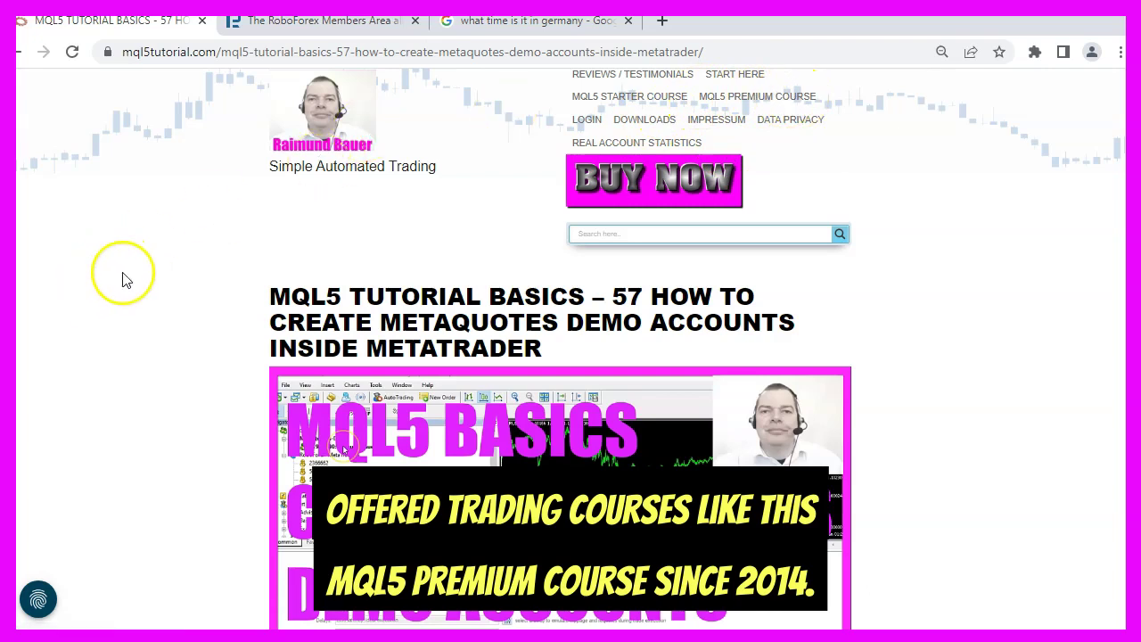
In RoboForex Members Area, choose to open a real trading account from the Accounts menu.
{"action": "left_click", "coordinate": [328, 27]}
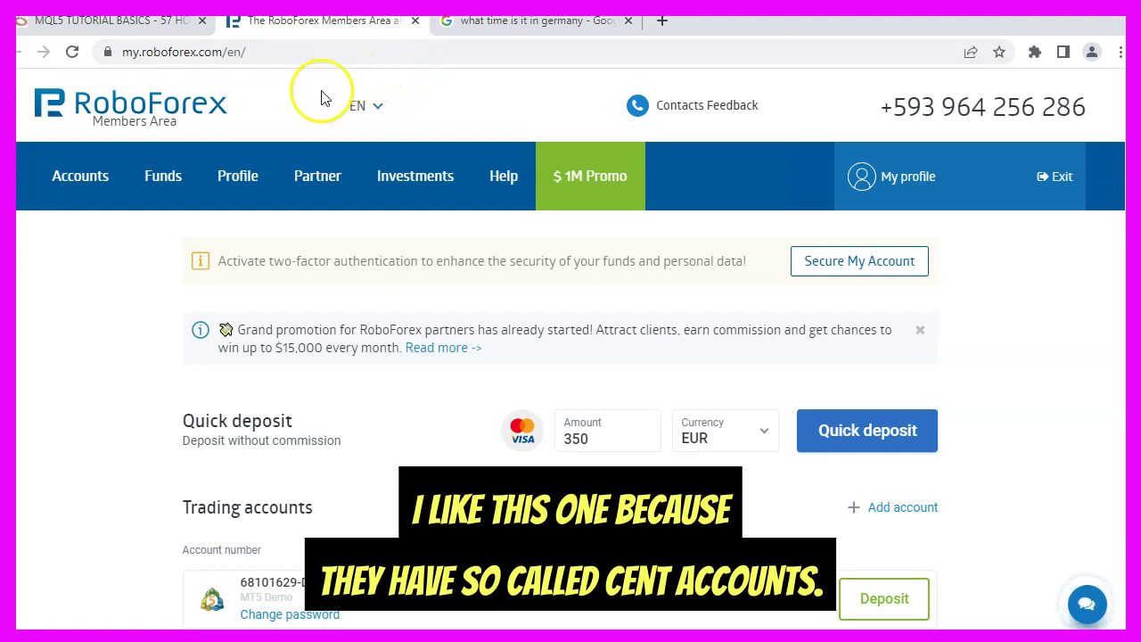
{"action": "mouse_move", "coordinate": [79, 183]}
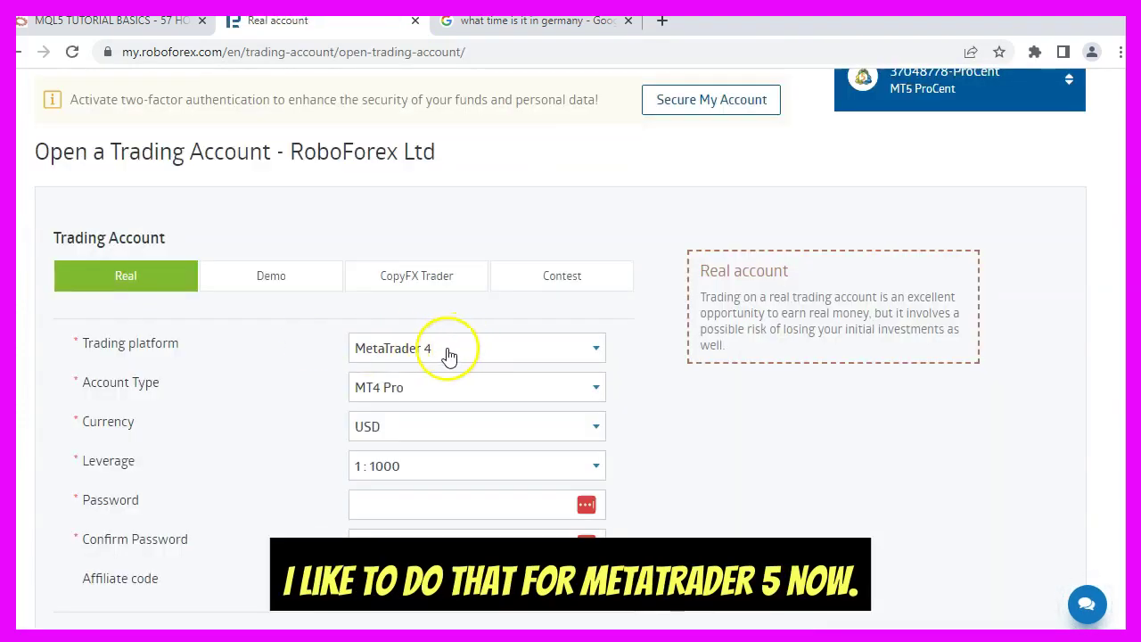
Select MetaTrader 5 as the platform with account type MT5 ProCent.
{"action": "left_click", "coordinate": [443, 350]}
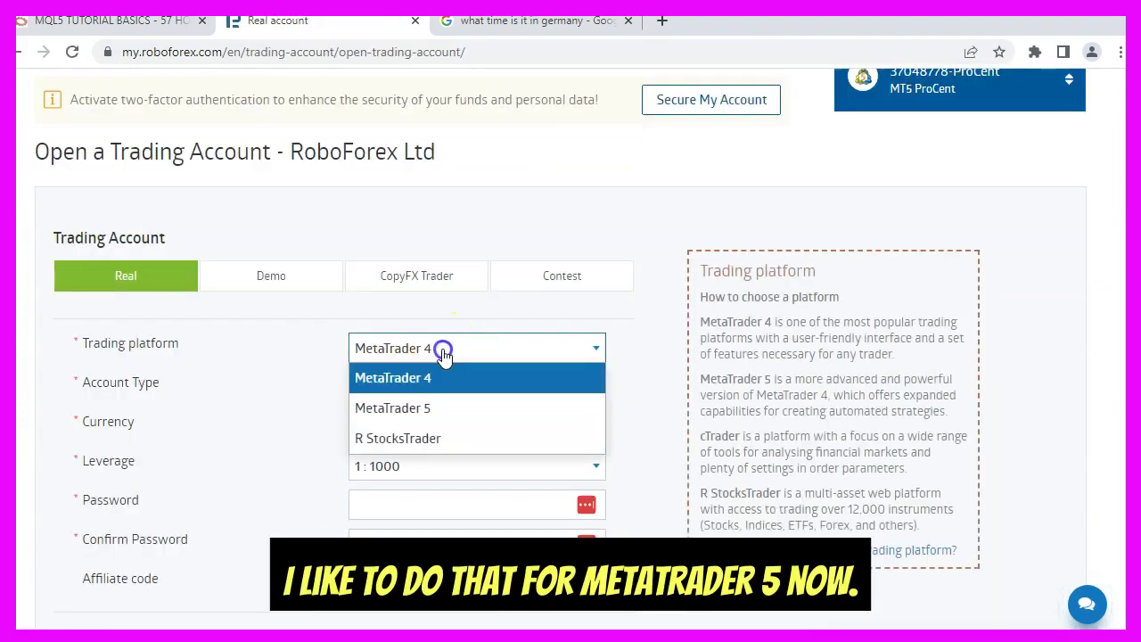
{"action": "left_click", "coordinate": [399, 407]}
{"action": "left_click", "coordinate": [400, 396]}
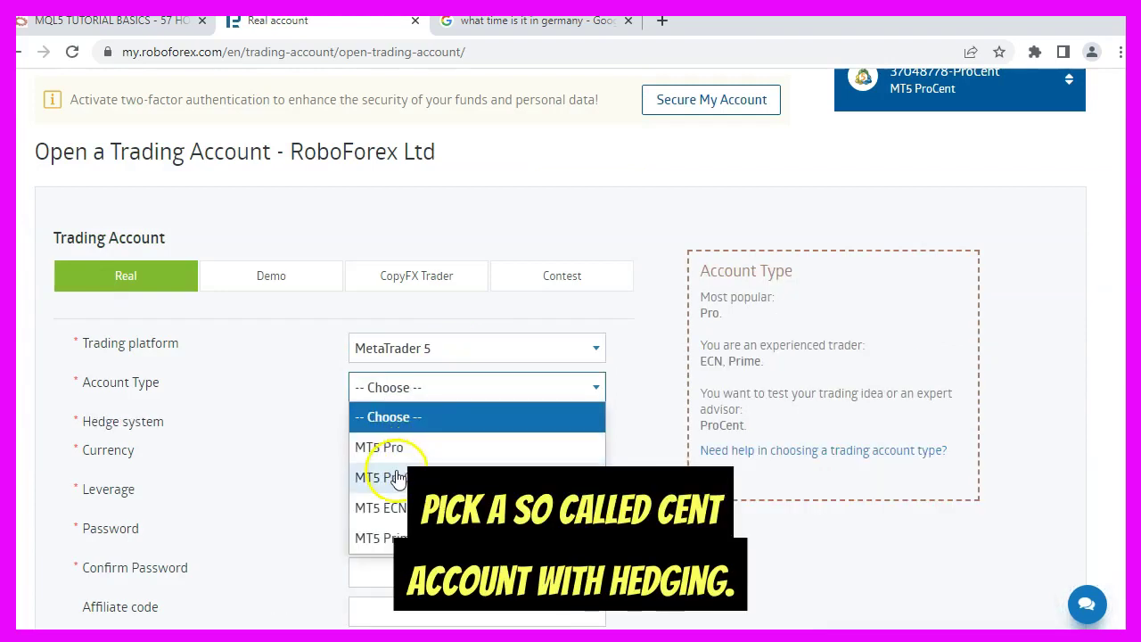
{"action": "left_click", "coordinate": [397, 477]}
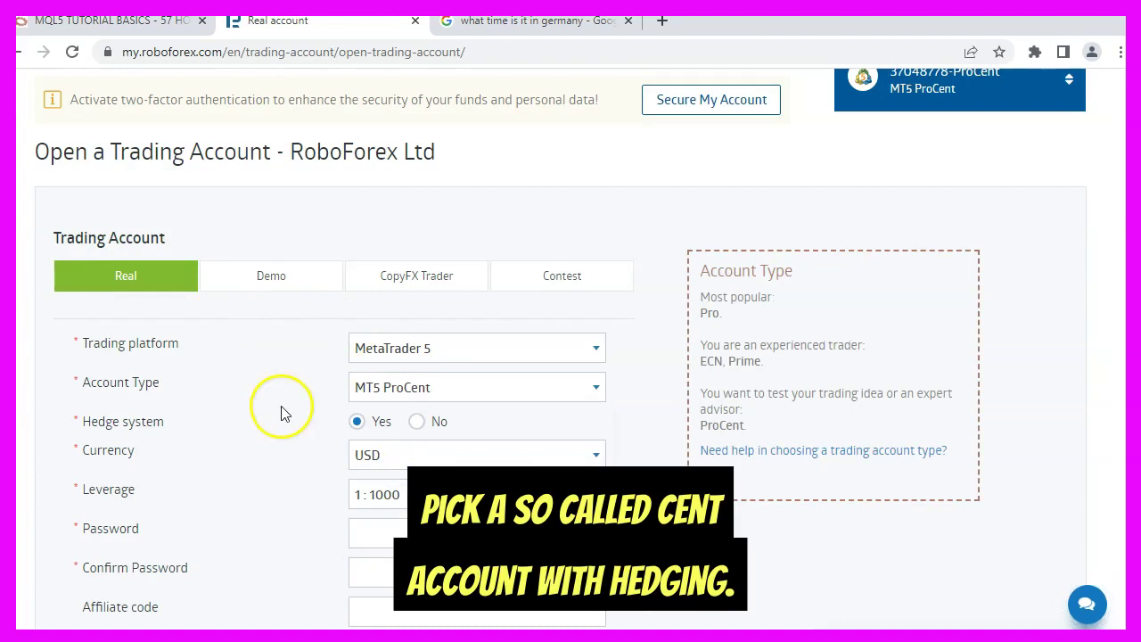
Set the leverage to 1:500 and enter the account password.
{"action": "left_click", "coordinate": [379, 494]}
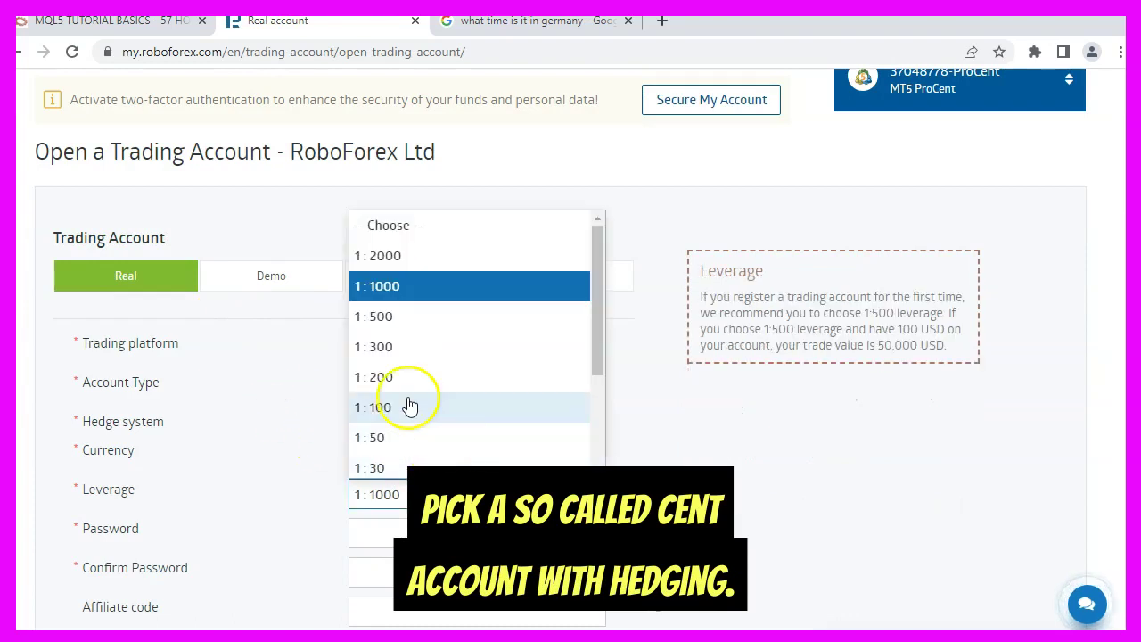
{"action": "left_click", "coordinate": [382, 327]}
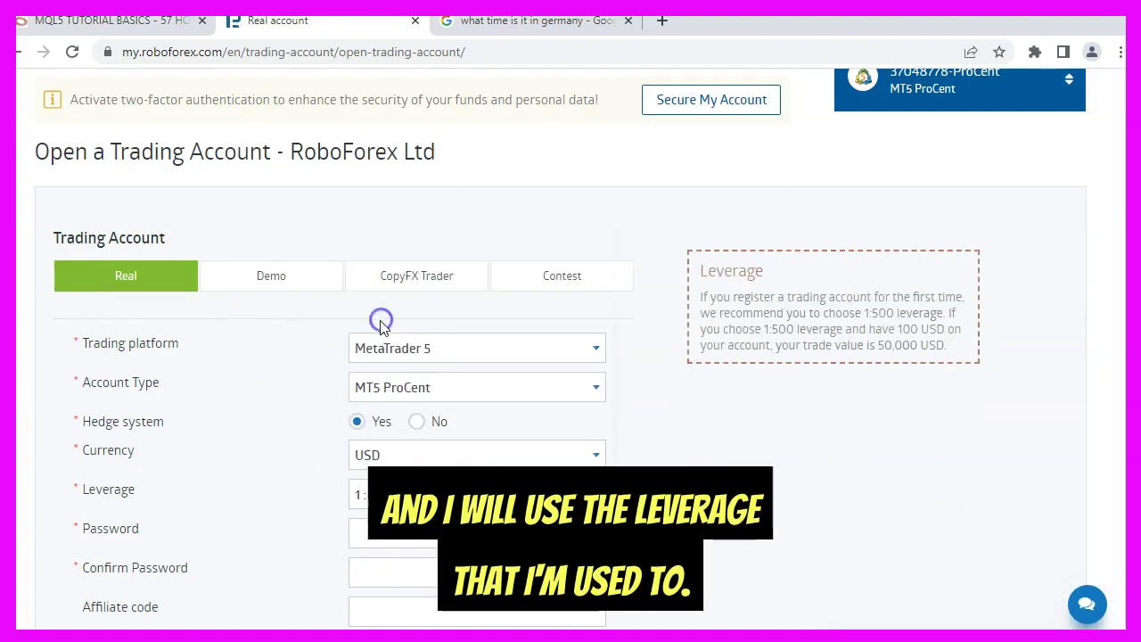
{"action": "scroll", "coordinate": [288, 333], "scroll_direction": "down", "scroll_amount": 1}
{"action": "left_click", "coordinate": [431, 404]}
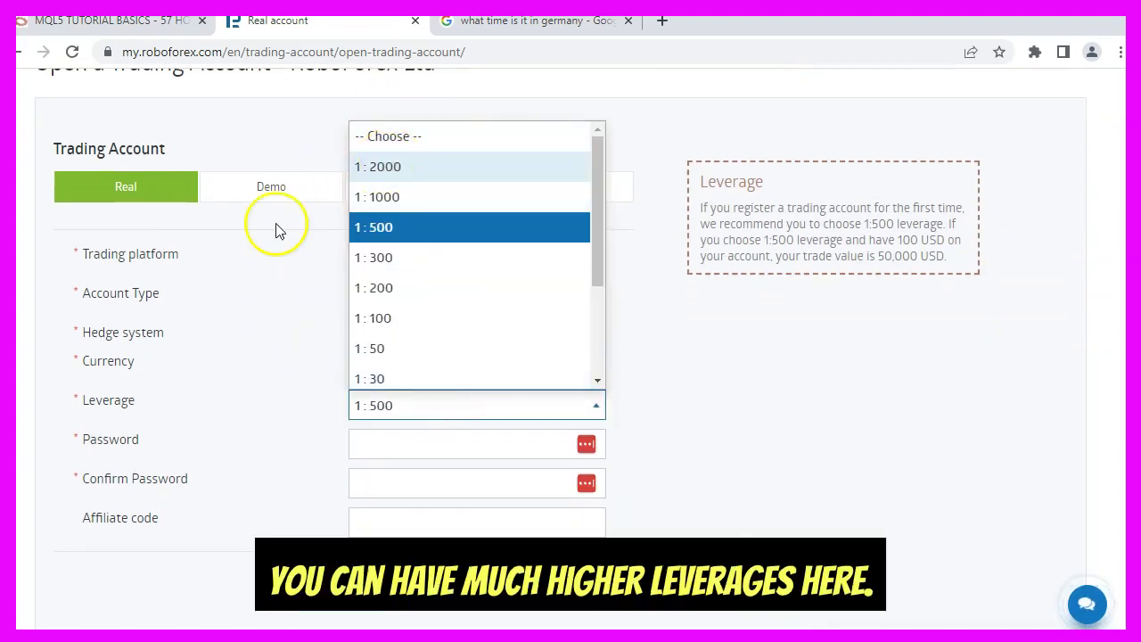
{"action": "left_click", "coordinate": [283, 125]}
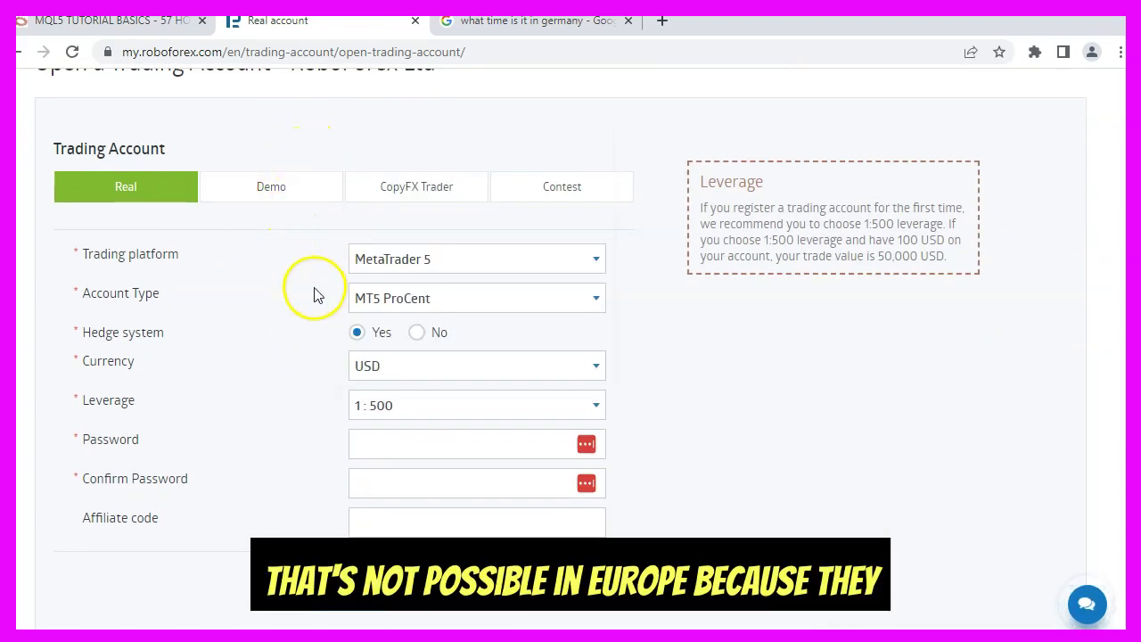
{"action": "left_click", "coordinate": [389, 408]}
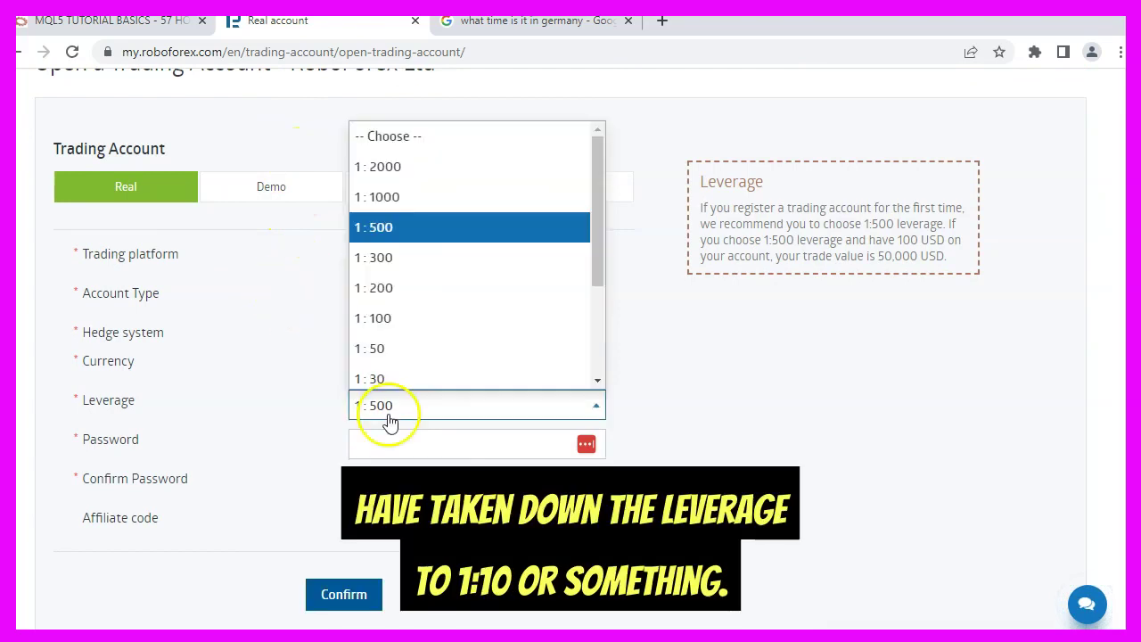
{"action": "scroll", "coordinate": [376, 371], "scroll_direction": "down", "scroll_amount": 1}
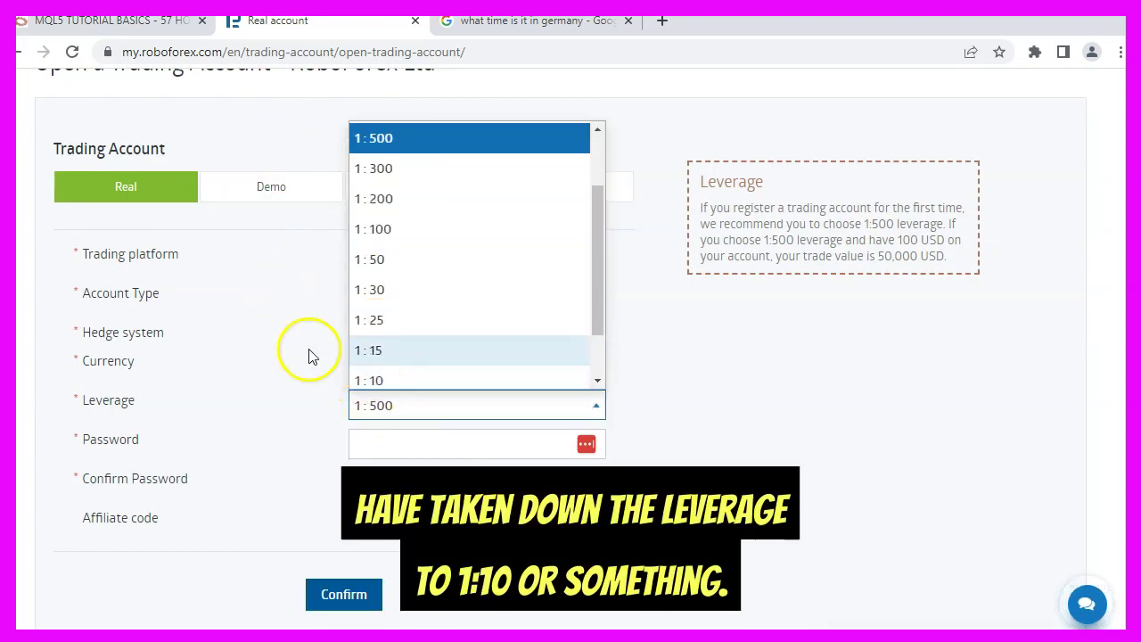
{"action": "left_click", "coordinate": [393, 447]}
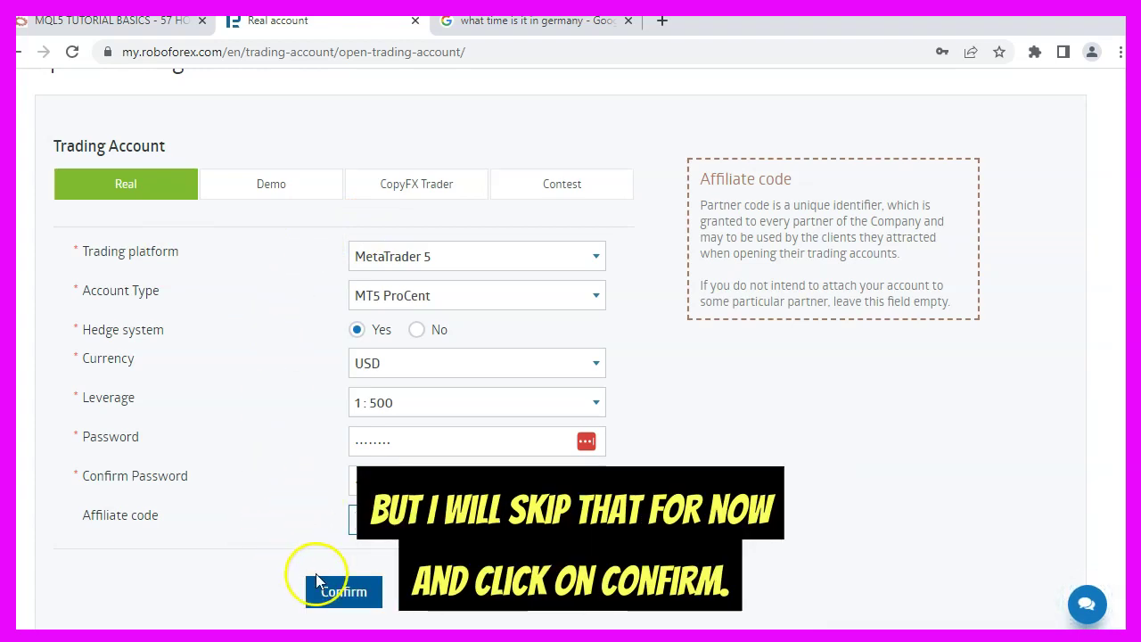
Go to googlemail.com and select the new account number in the RoboForex confirmation mail.
{"action": "left_click", "coordinate": [343, 591]}
{"action": "type", "text": "googlemail.com"}
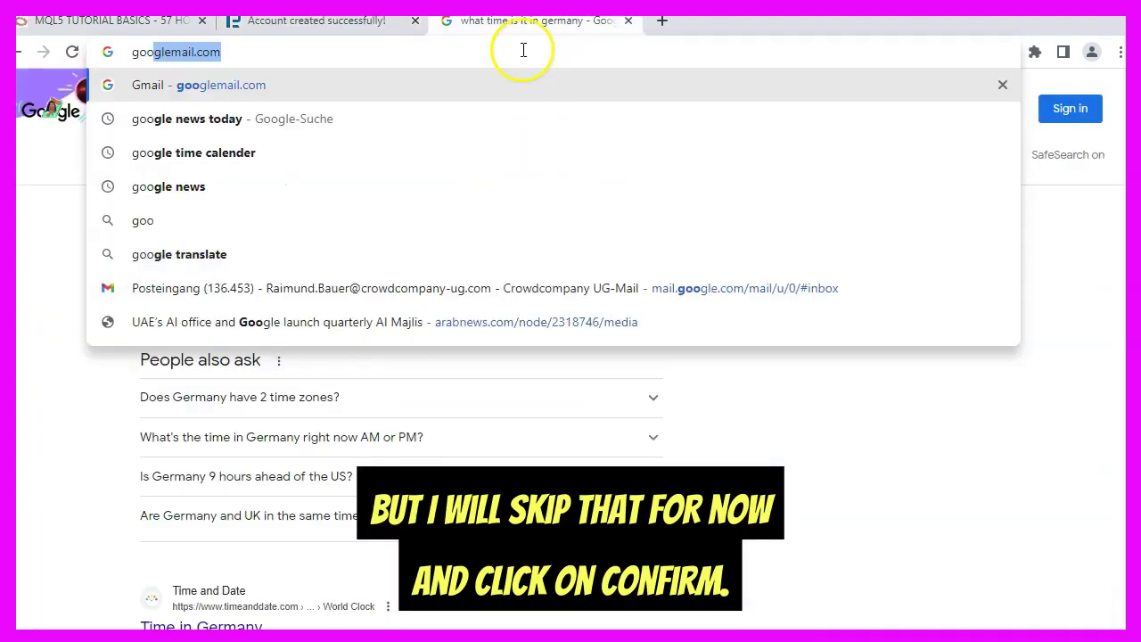
{"action": "key", "text": "Return"}
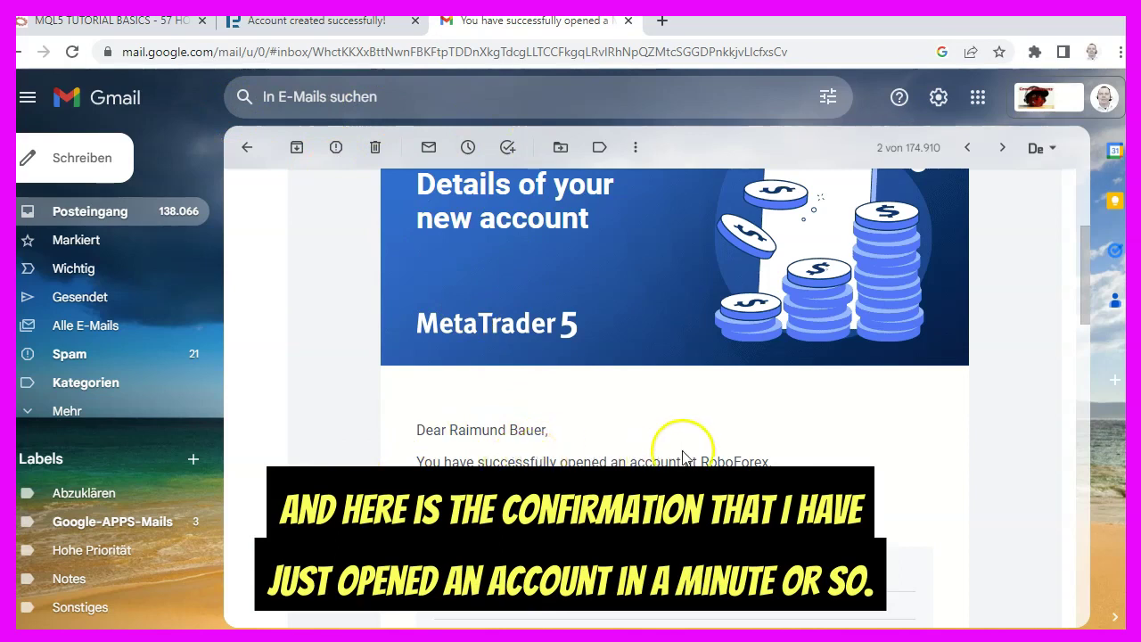
{"action": "double_click", "coordinate": [710, 611]}
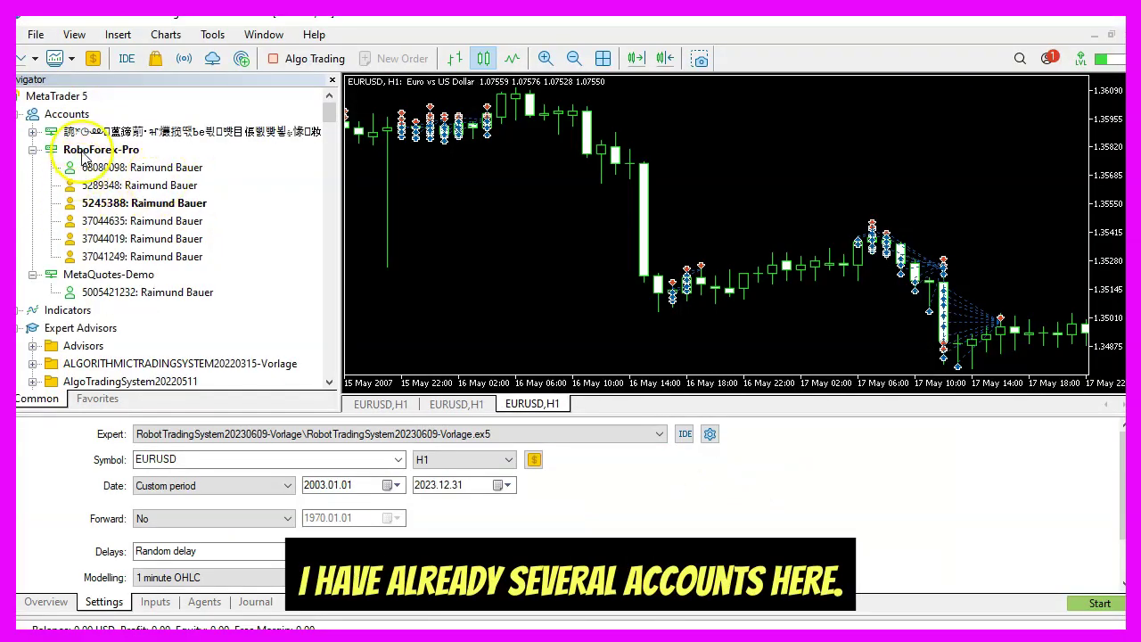
Log into the new RoboForex-Pro account and check its 0.00 USD balance on the Trade tab.
{"action": "right_click", "coordinate": [83, 156]}
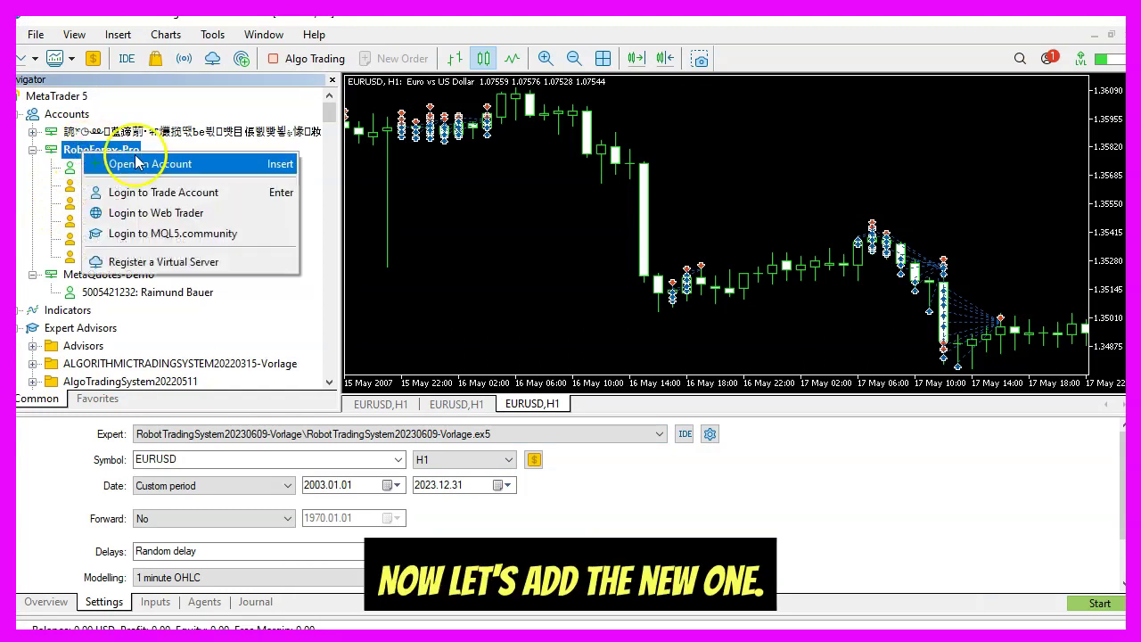
{"action": "left_click", "coordinate": [158, 192]}
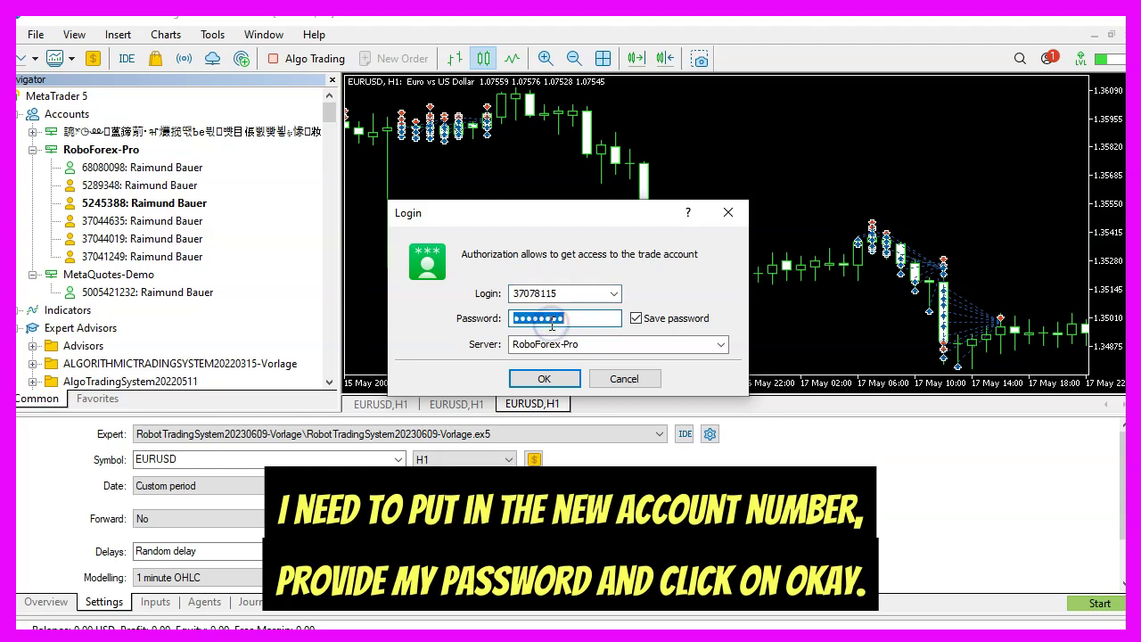
{"action": "type", "text": "********"}
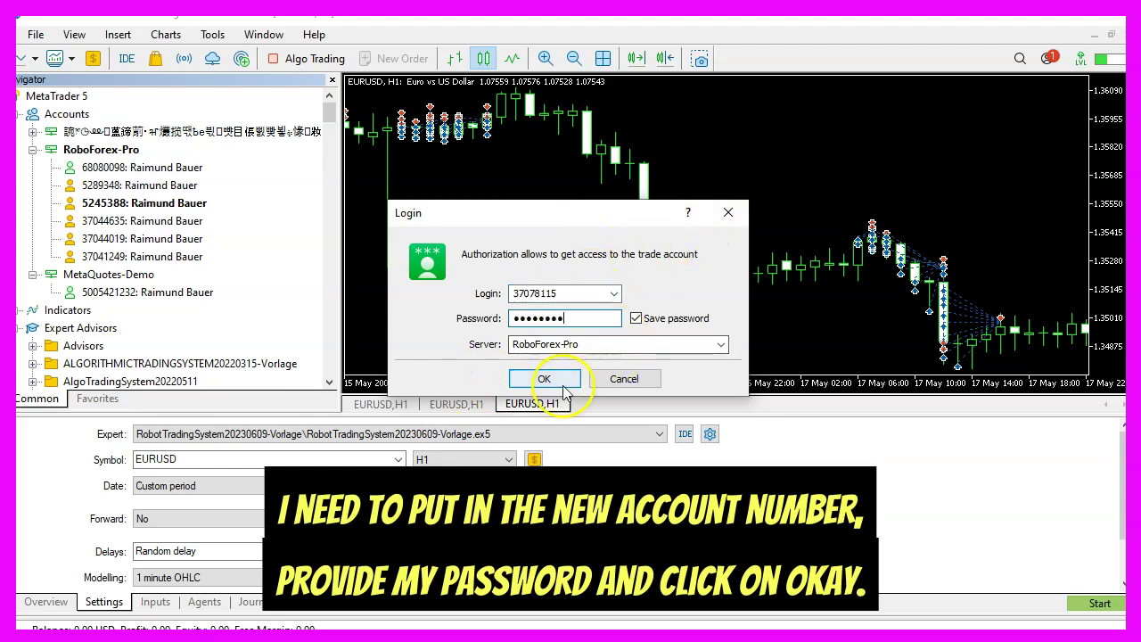
{"action": "left_click", "coordinate": [545, 381]}
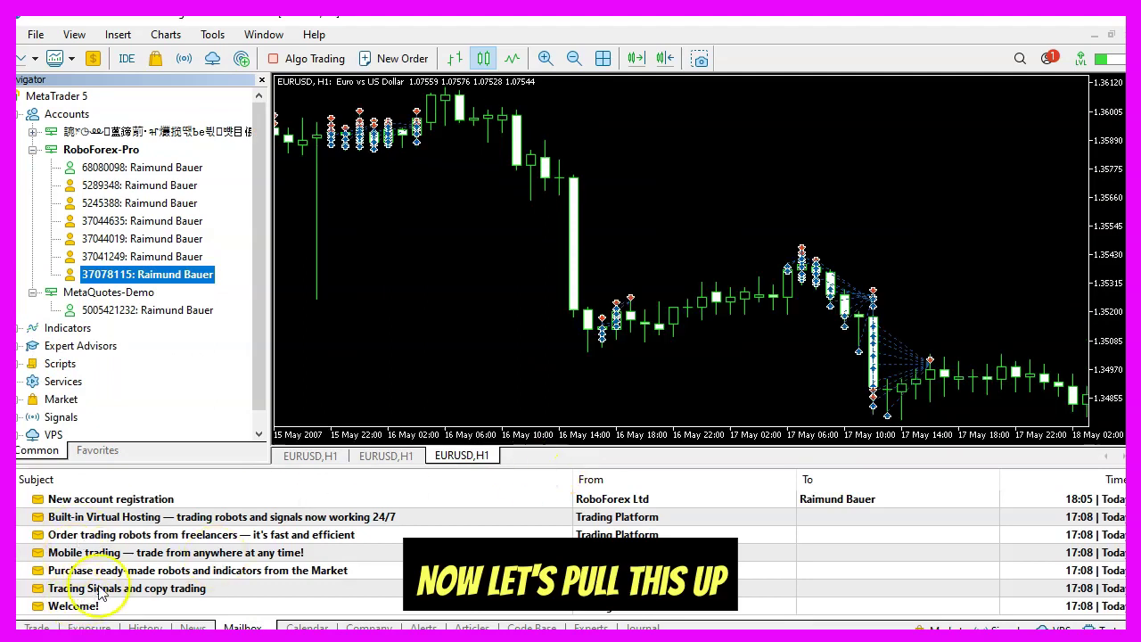
{"action": "left_click", "coordinate": [37, 627]}
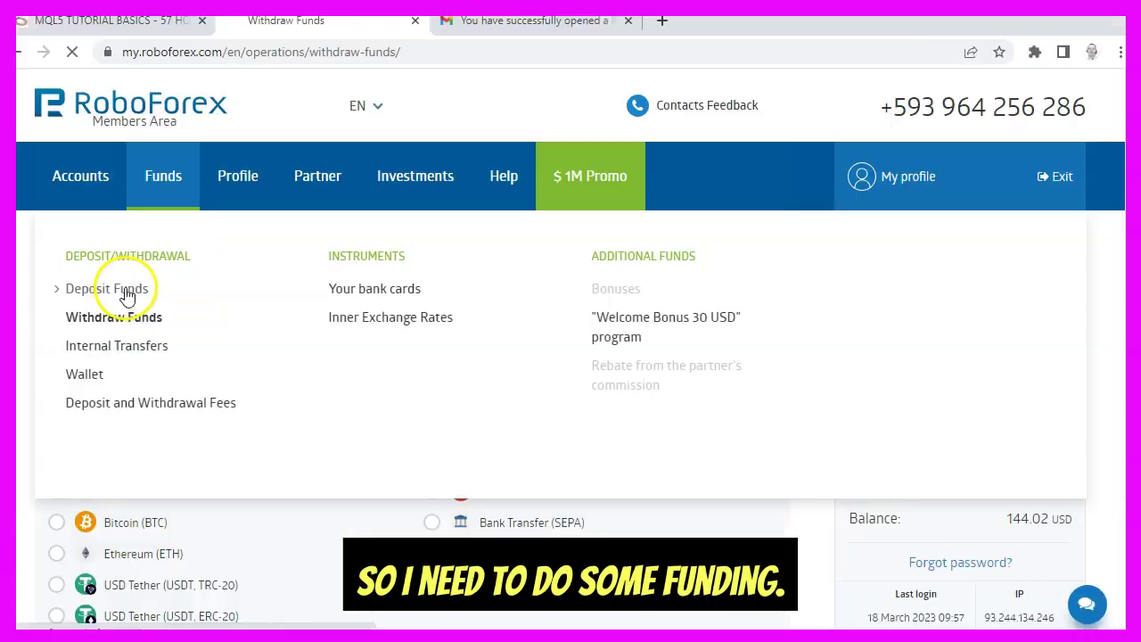
{"action": "left_click", "coordinate": [127, 287]}
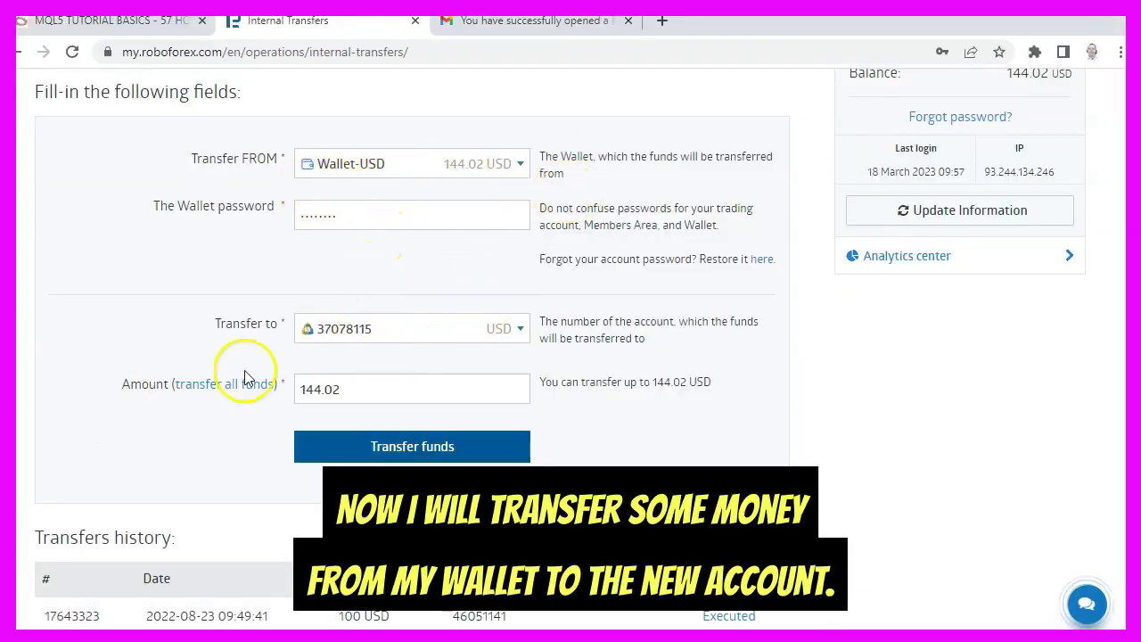
Transfer 144.02 USD from Wallet-USD and confirm the account shows 14 402.00 in MetaTrader.
{"action": "left_click", "coordinate": [333, 443]}
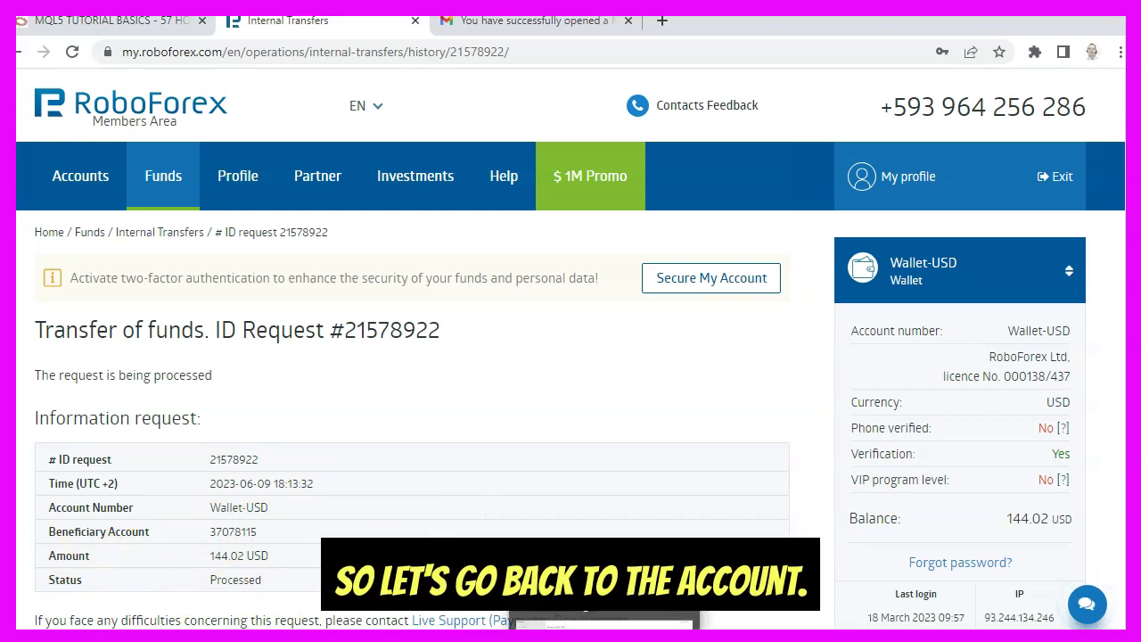
{"action": "left_click", "coordinate": [604, 621]}
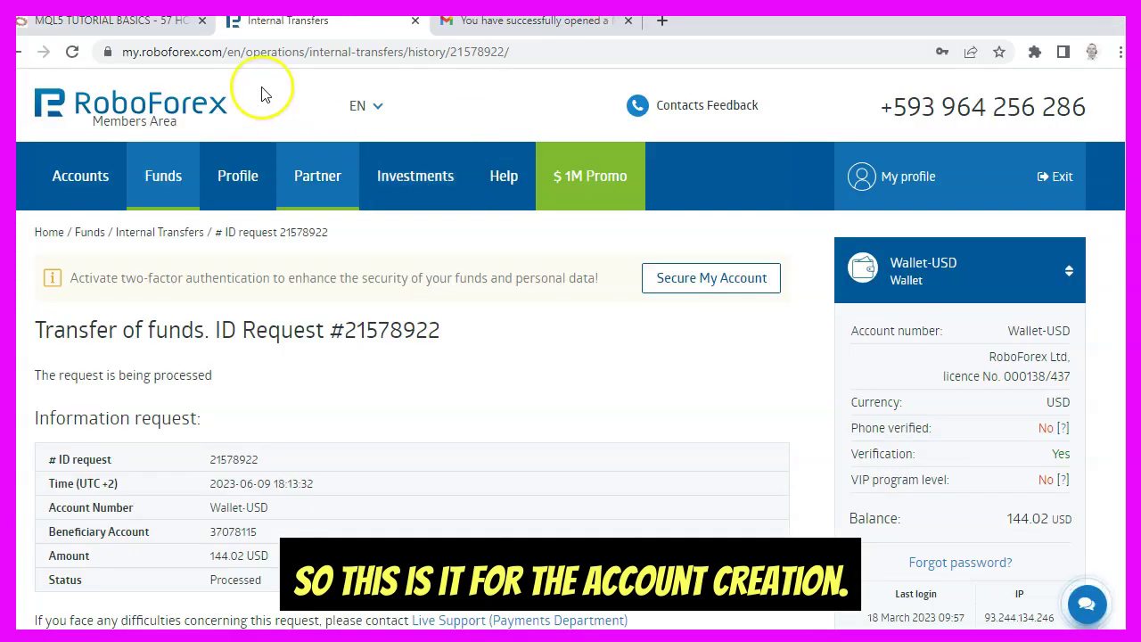
{"action": "left_click", "coordinate": [124, 19]}
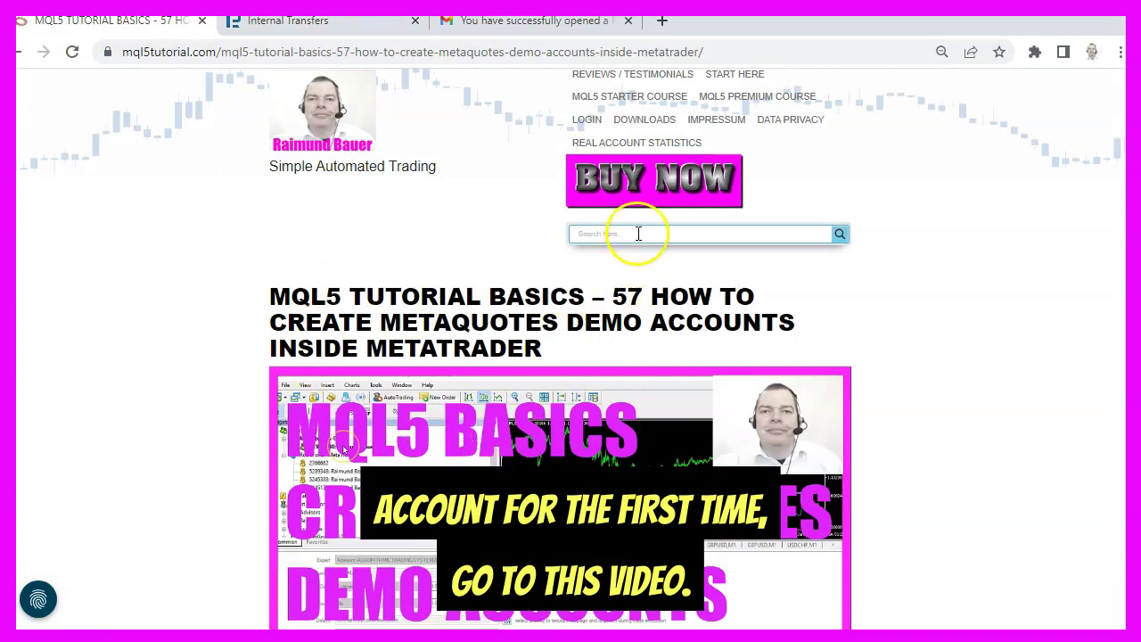
Search mql5tutorial.com for '57' and dismiss the live suggestions.
{"action": "left_click", "coordinate": [591, 233]}
{"action": "type", "text": "57"}
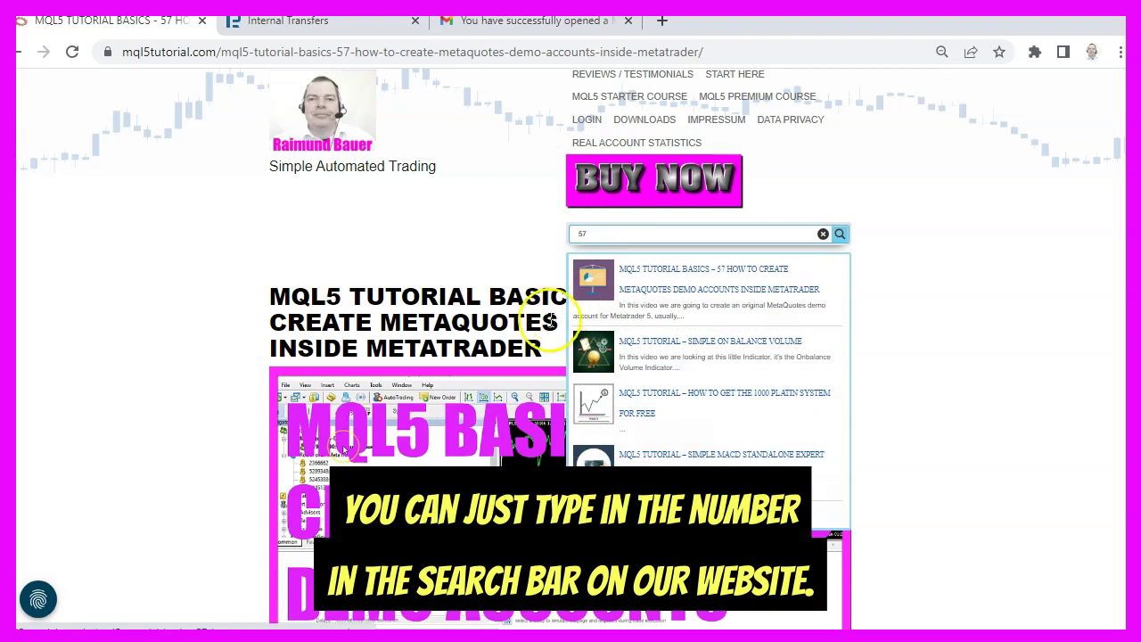
{"action": "left_click", "coordinate": [160, 265]}
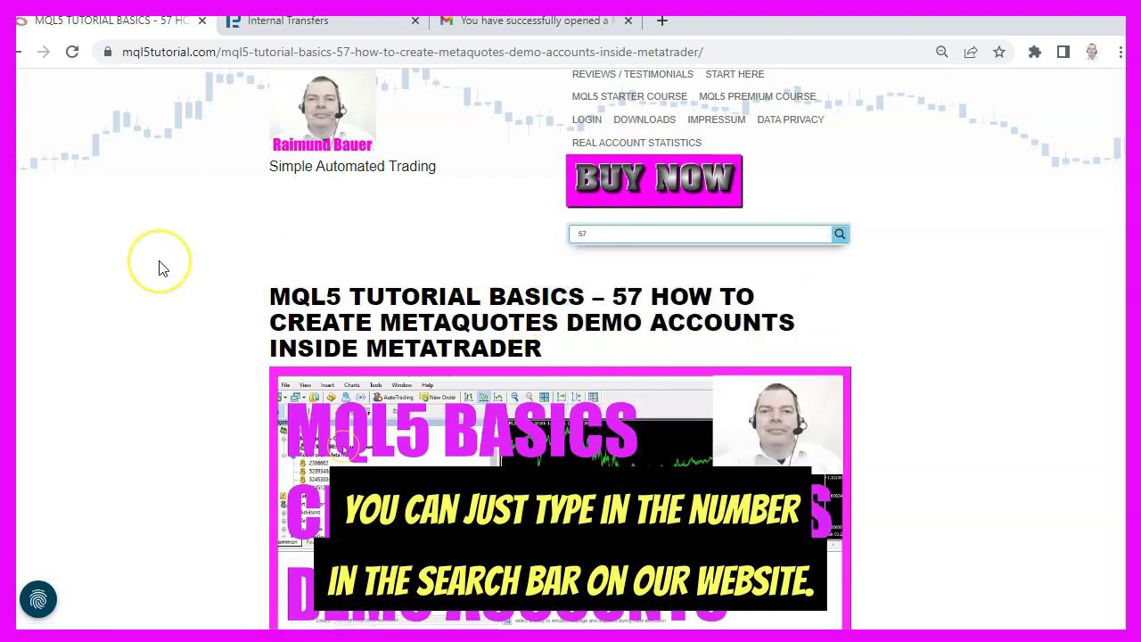